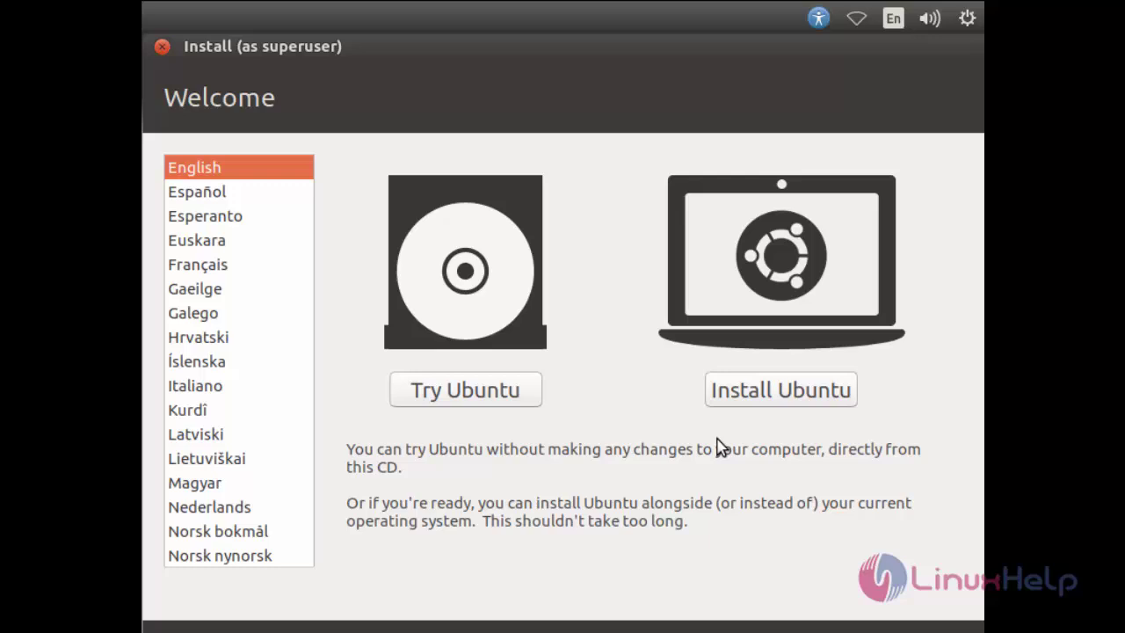
# - Begin the Ubuntu installation and pick 'Something else' as the installation type
pyautogui.click(778, 407)
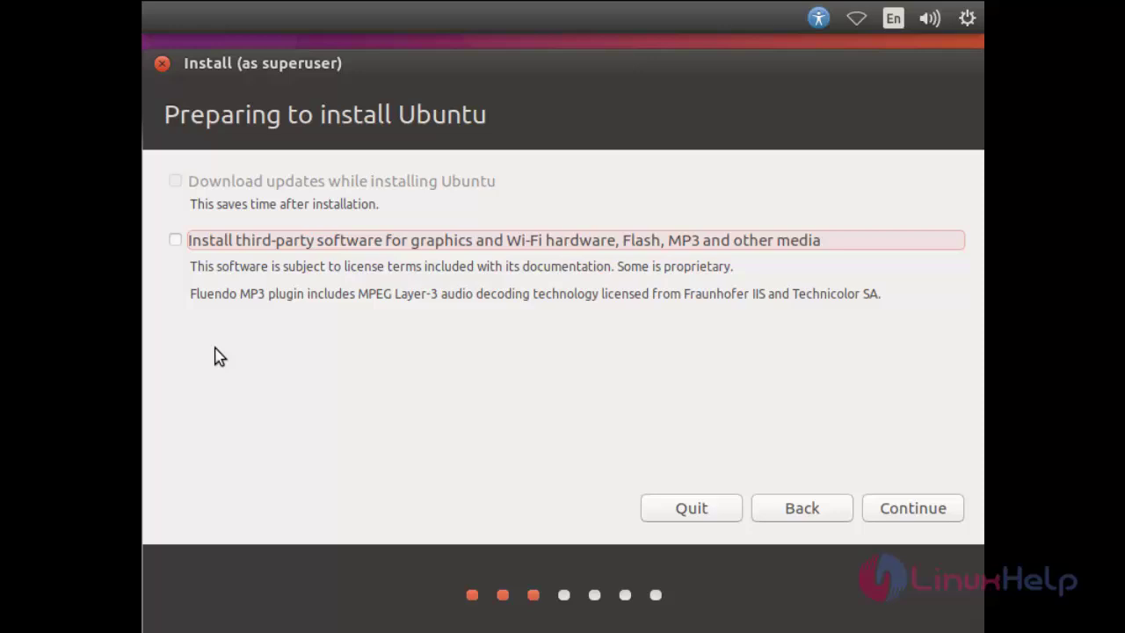
pyautogui.click(873, 503)
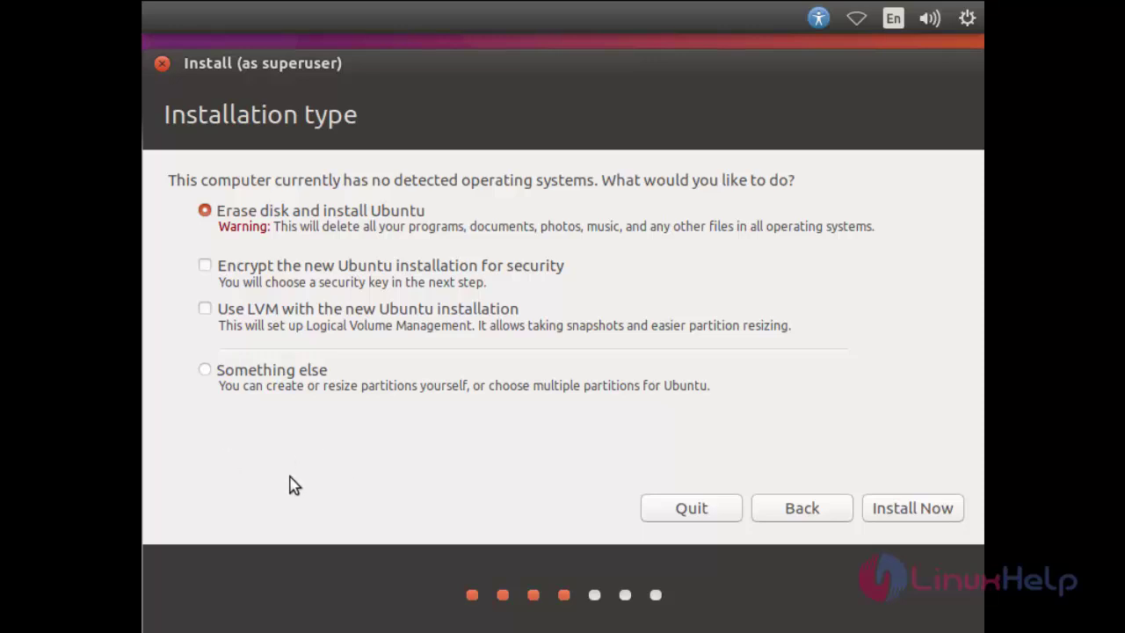
pyautogui.click(208, 374)
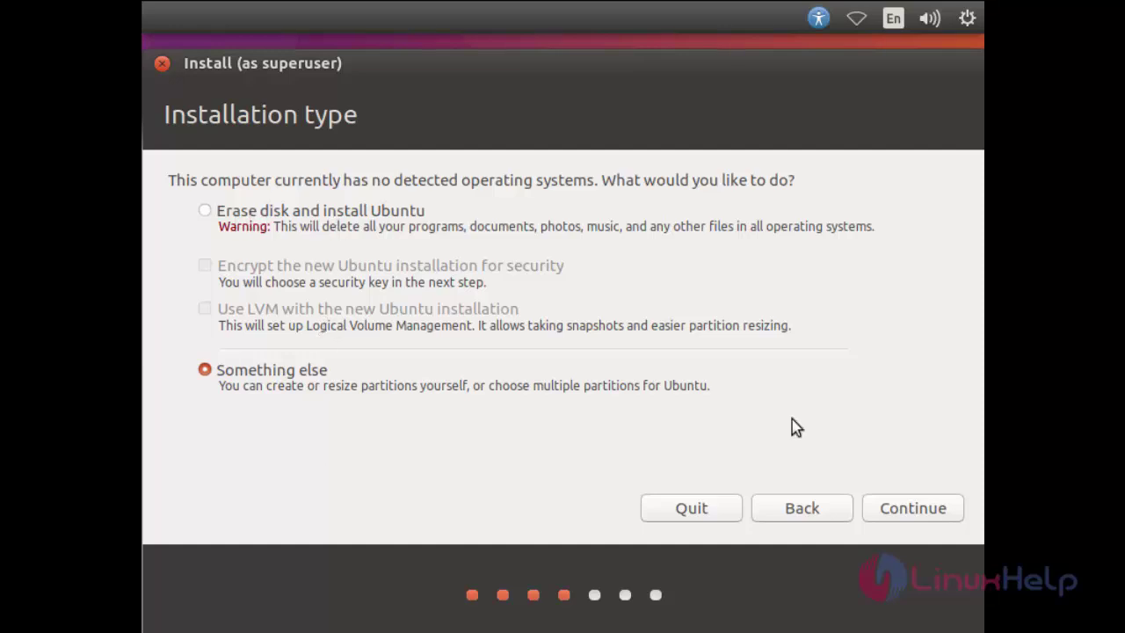
pyautogui.click(898, 506)
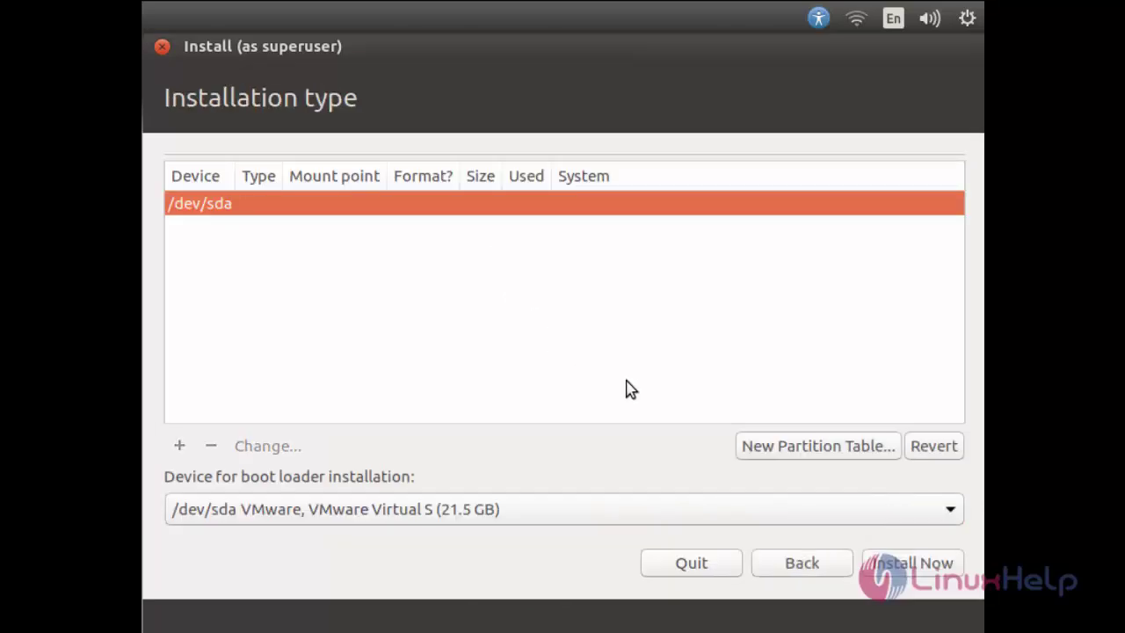
# - Create a new empty partition table on /dev/sda and select its 21474 MB free space
pyautogui.click(785, 448)
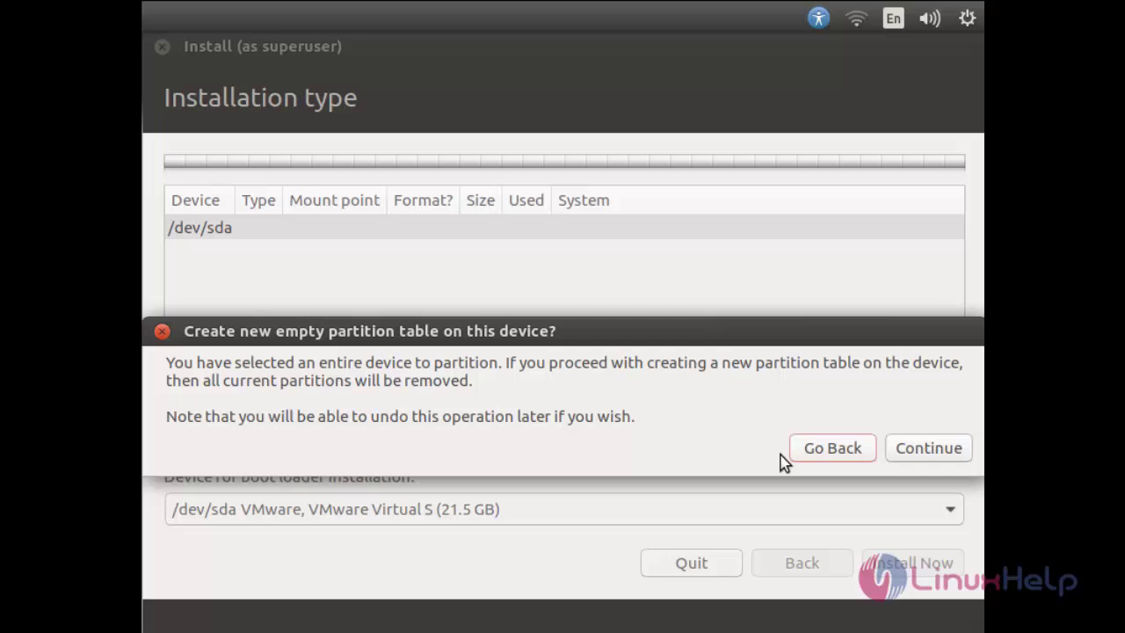
pyautogui.click(914, 458)
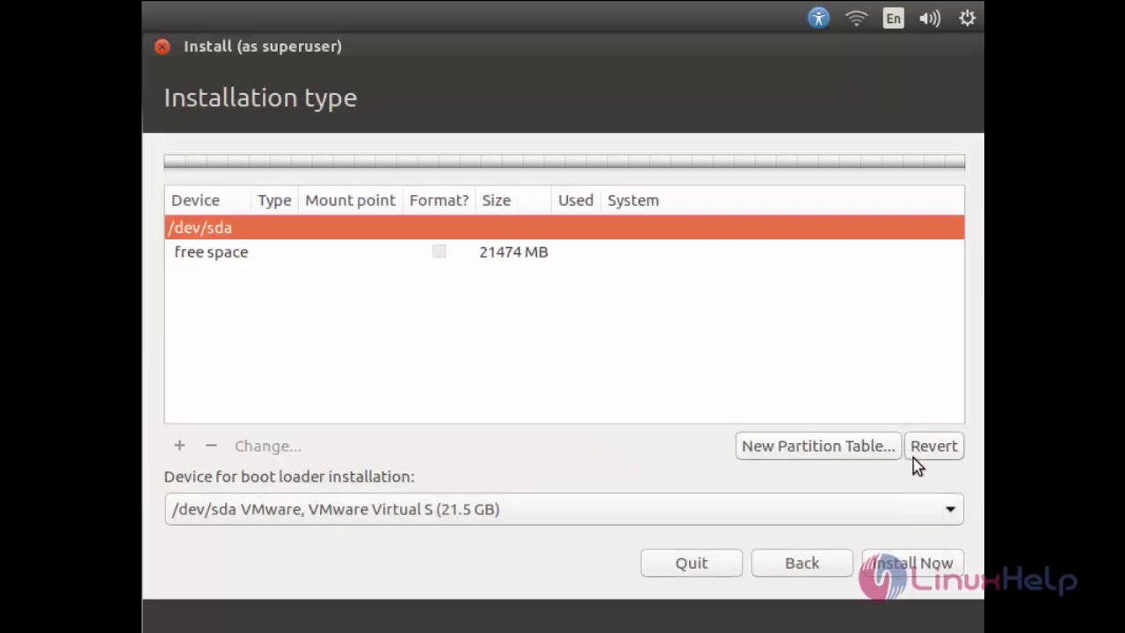
pyautogui.click(235, 258)
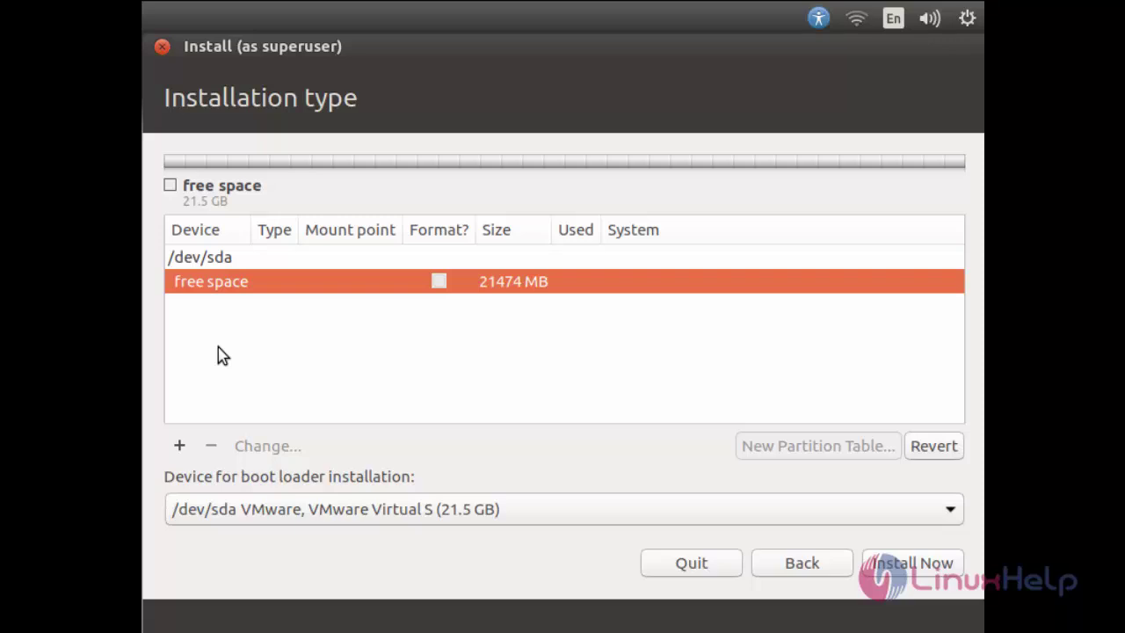
# - Add a 500 MB ext4 partition mounted at /boot
pyautogui.click(181, 446)
pyautogui.press('BackSpace')
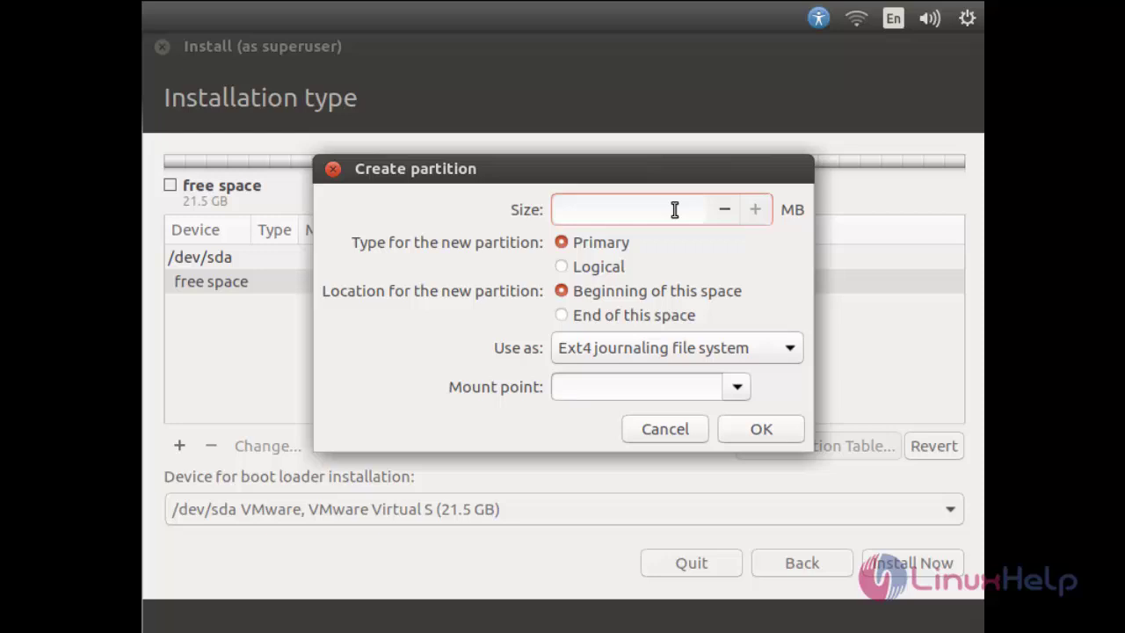
pyautogui.write('500')
pyautogui.click(737, 390)
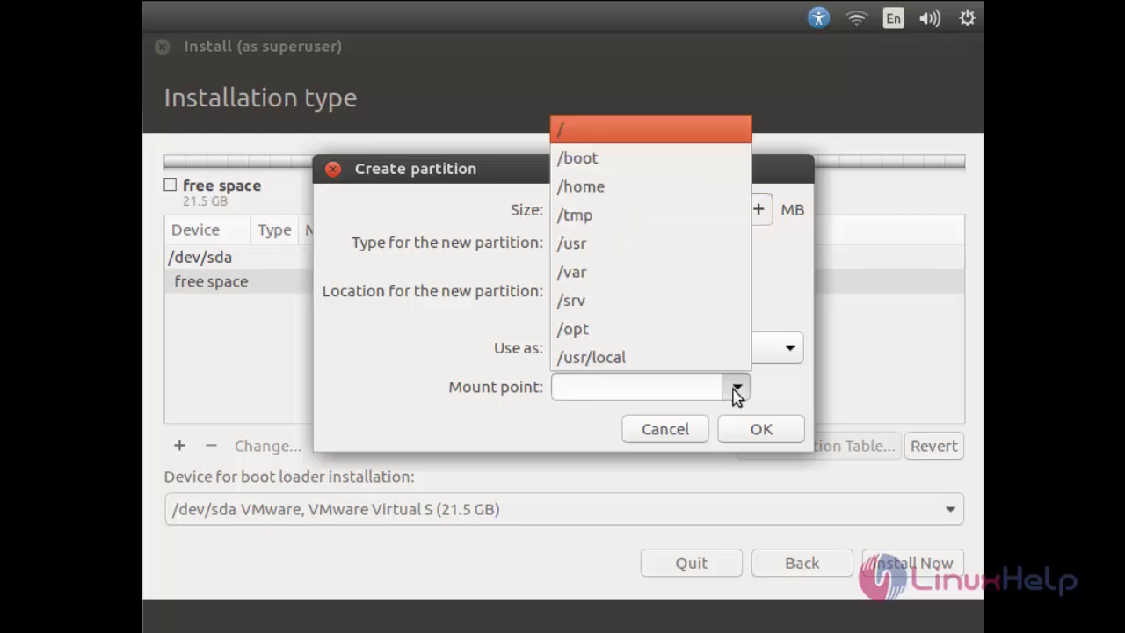
pyautogui.click(610, 164)
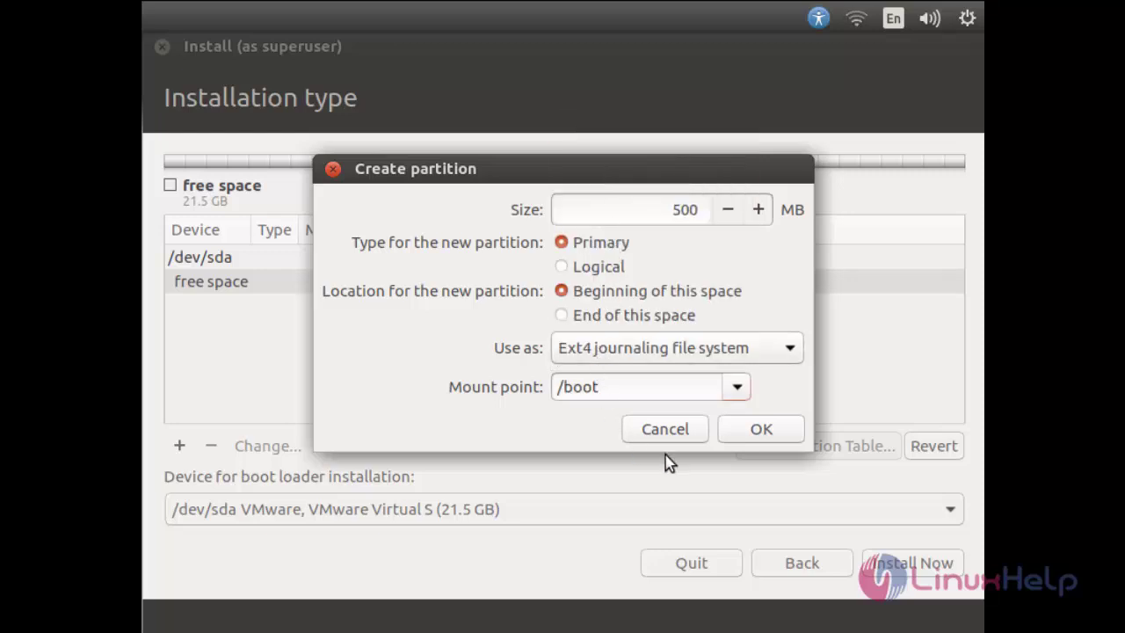
pyautogui.click(756, 431)
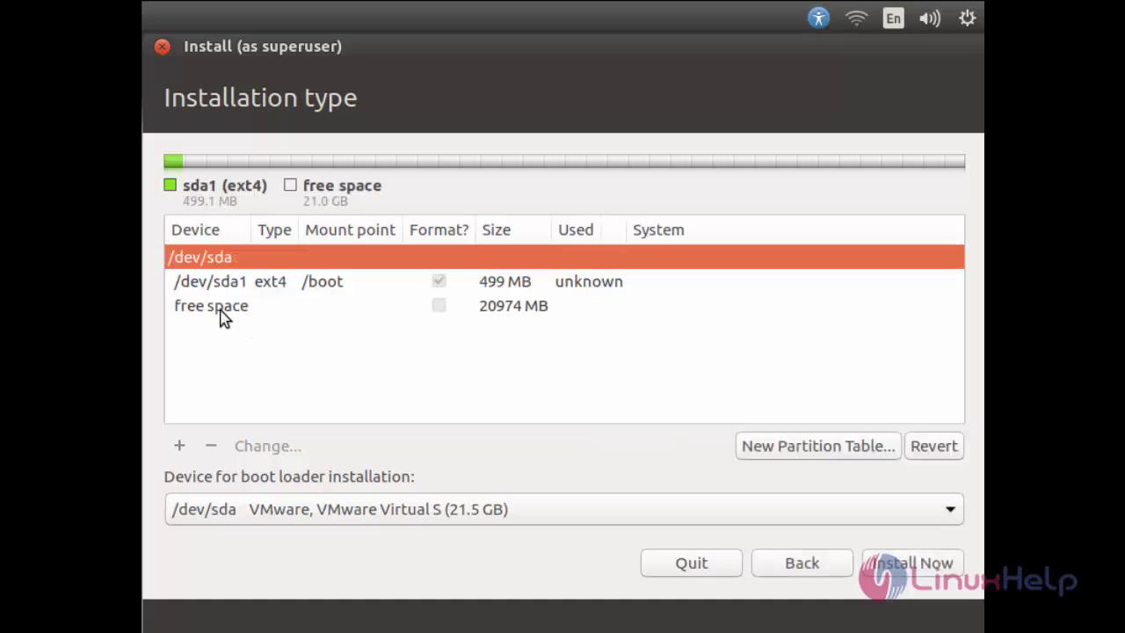
# - Create a 2048 MB primary partition used as swap area in the remaining free space
pyautogui.click(222, 316)
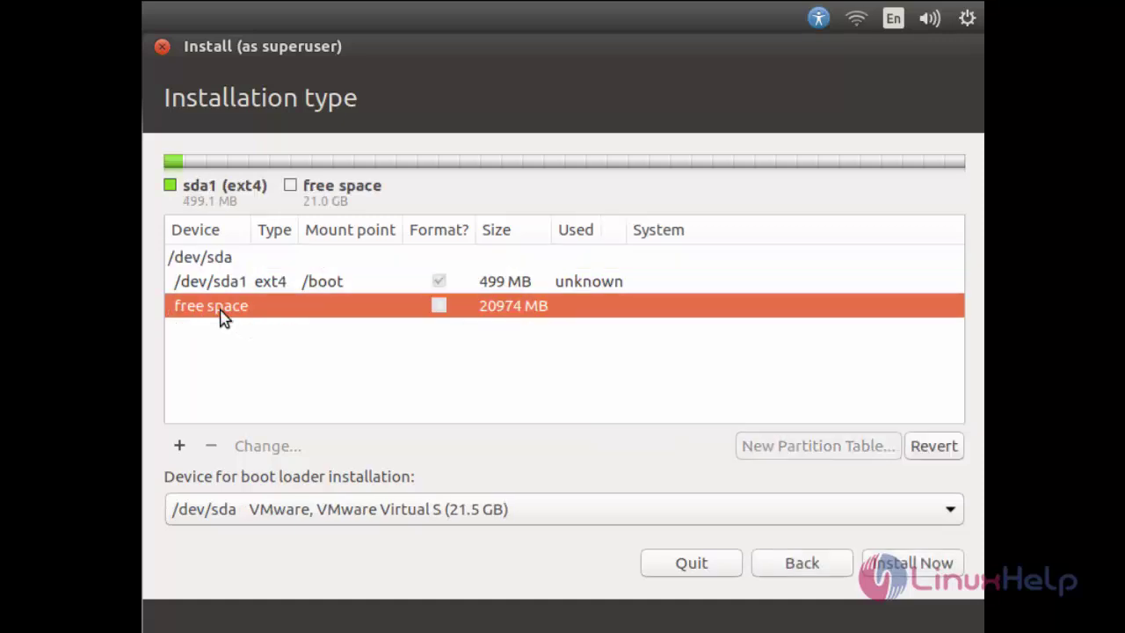
pyautogui.click(179, 450)
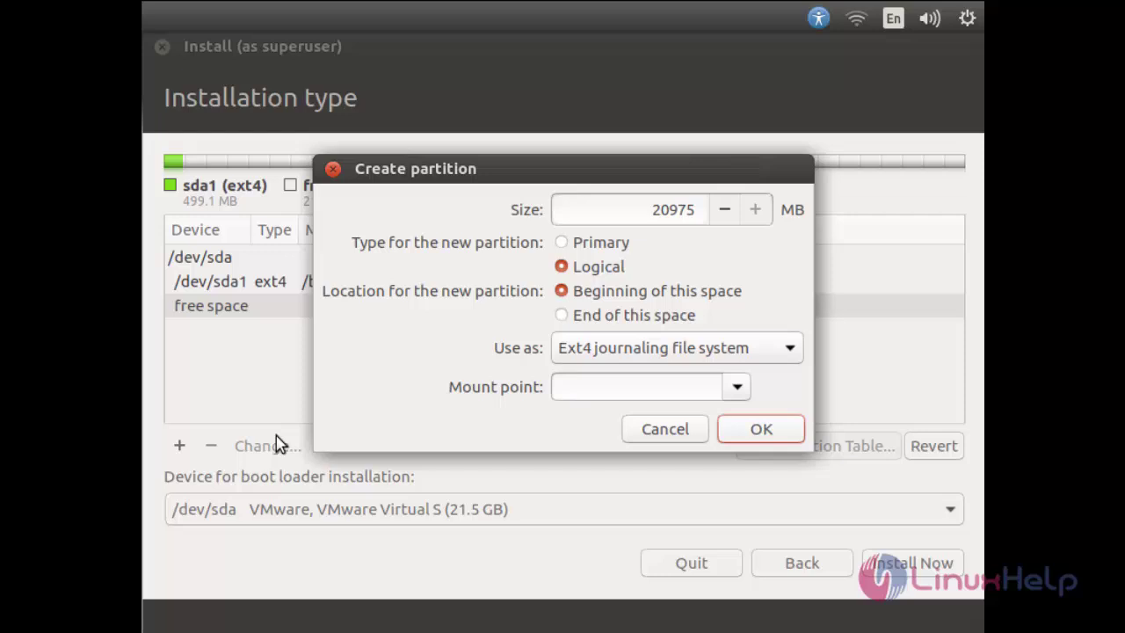
pyautogui.click(695, 356)
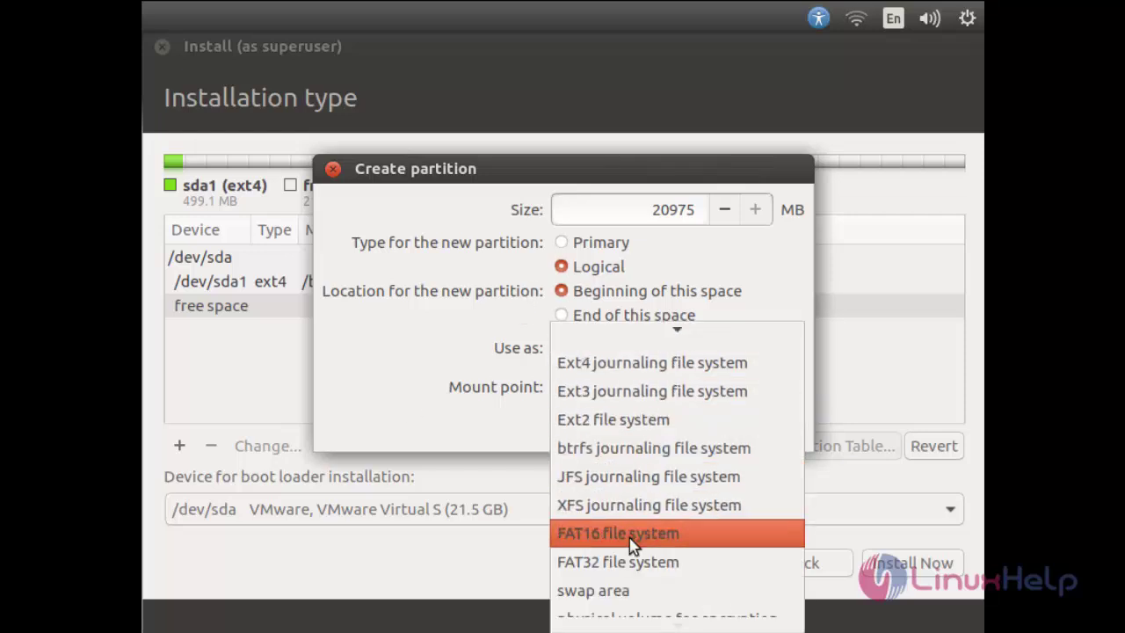
pyautogui.click(617, 587)
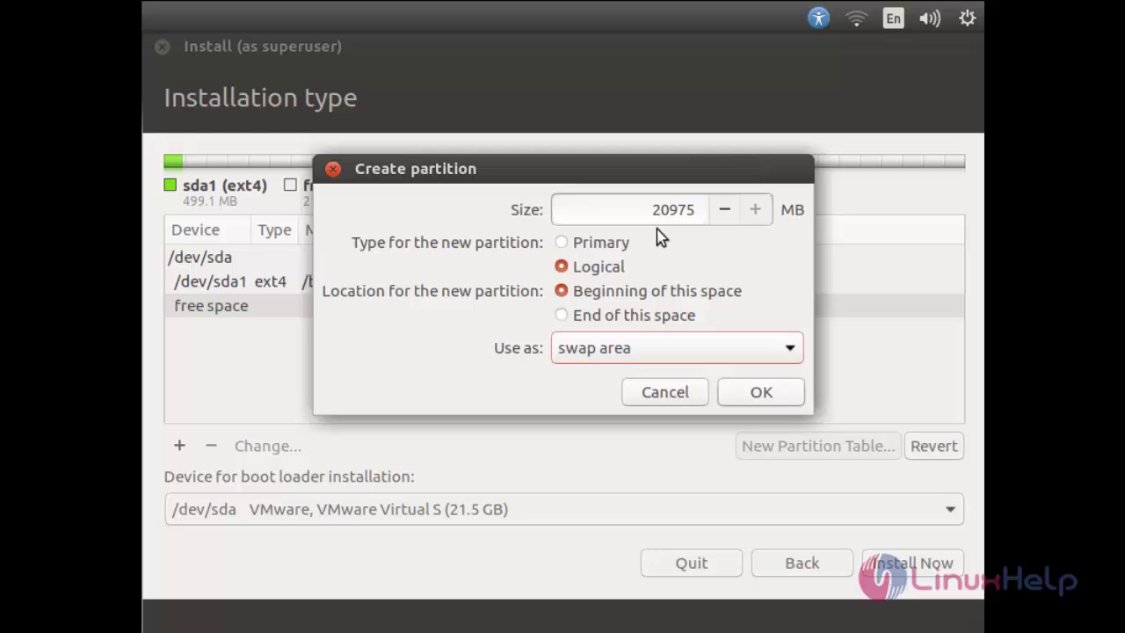
pyautogui.click(693, 216)
pyautogui.press('BackSpace')
pyautogui.press('BackSpace')
pyautogui.press('BackSpace')
pyautogui.press('BackSpace')
pyautogui.press('BackSpace')
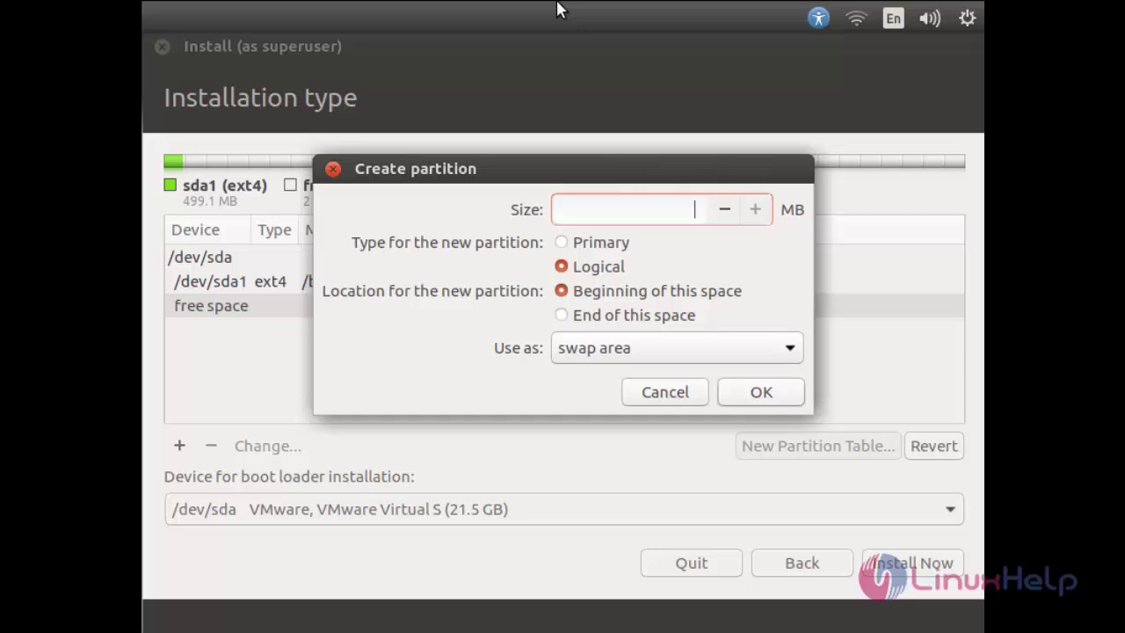
pyautogui.write('2048')
pyautogui.click(592, 251)
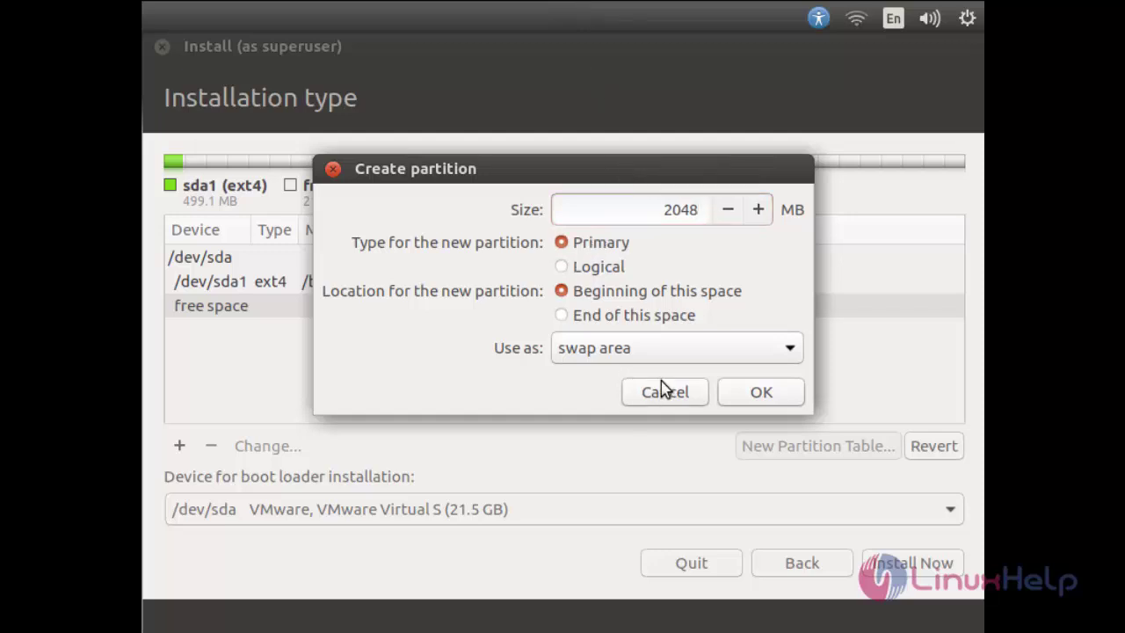
pyautogui.click(752, 397)
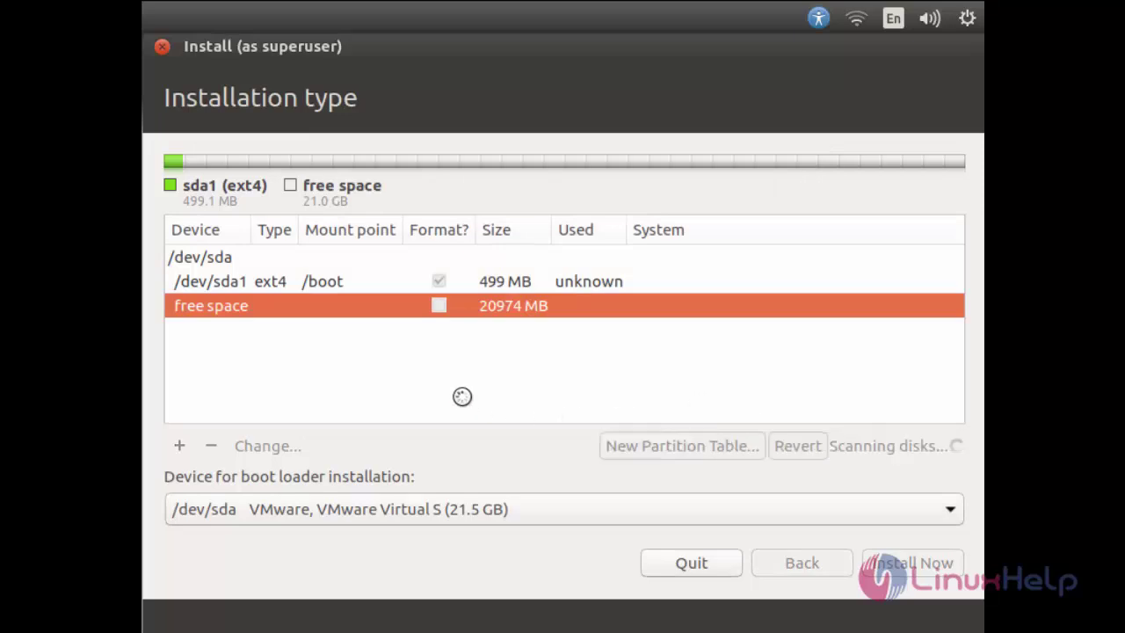
# - Turn the remaining free space into a primary ext4 partition mounted at /
pyautogui.click(250, 330)
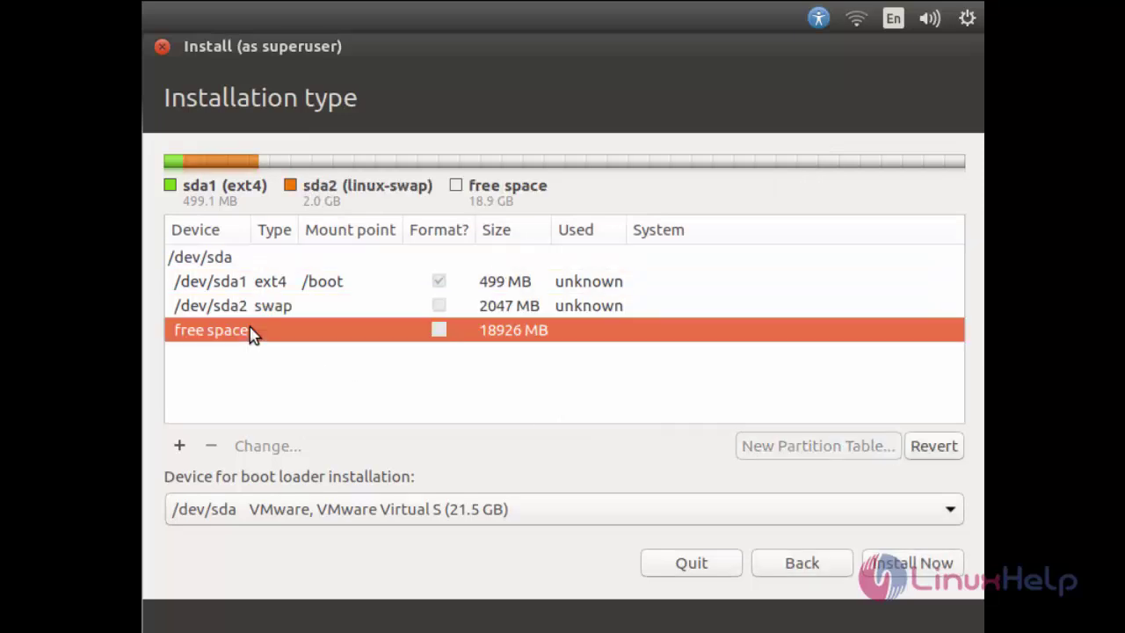
pyautogui.click(180, 447)
pyautogui.click(591, 251)
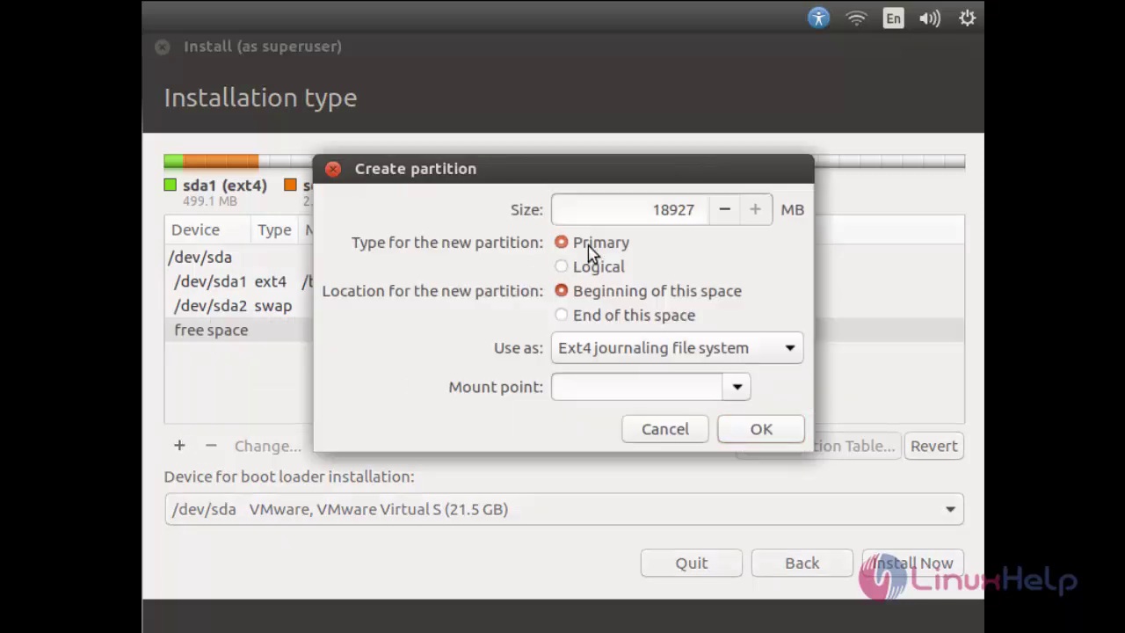
pyautogui.click(737, 391)
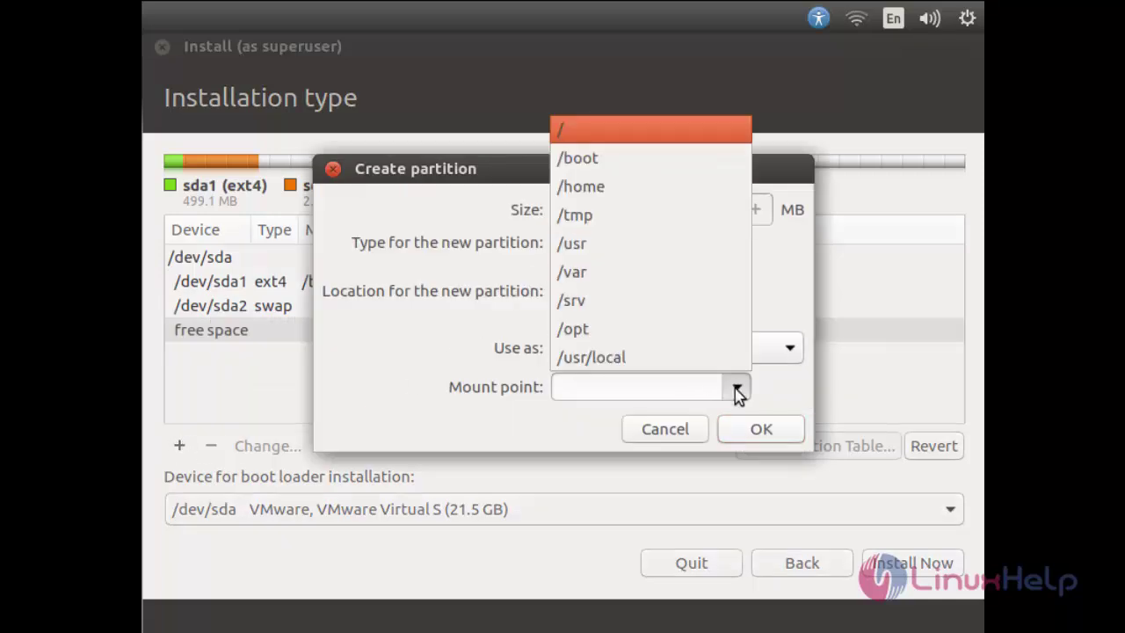
pyautogui.click(571, 134)
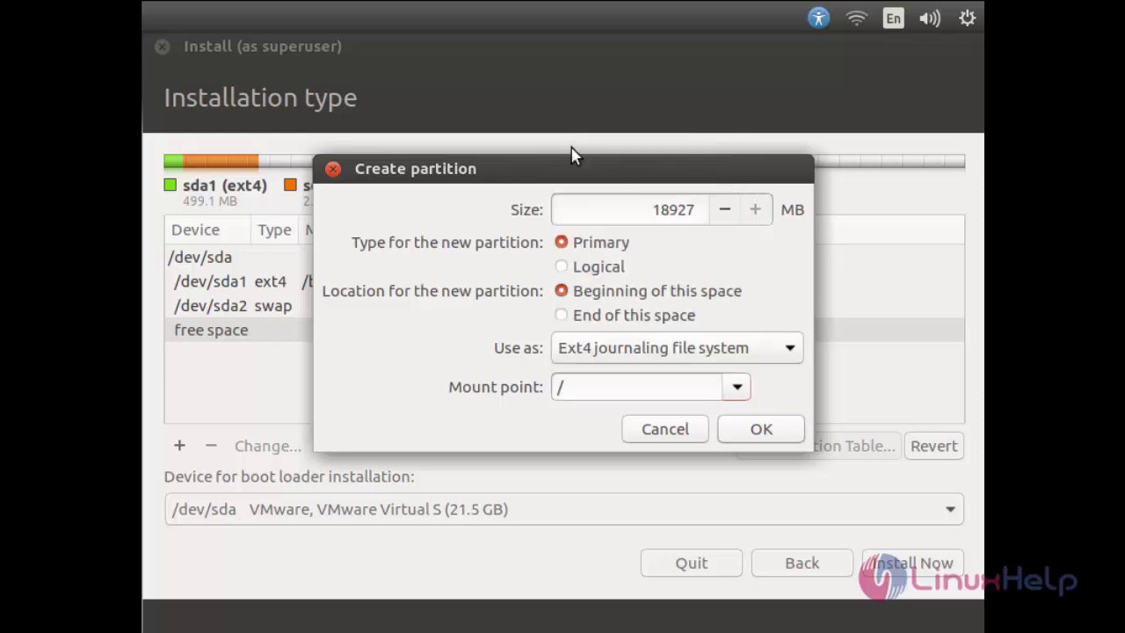
pyautogui.click(737, 434)
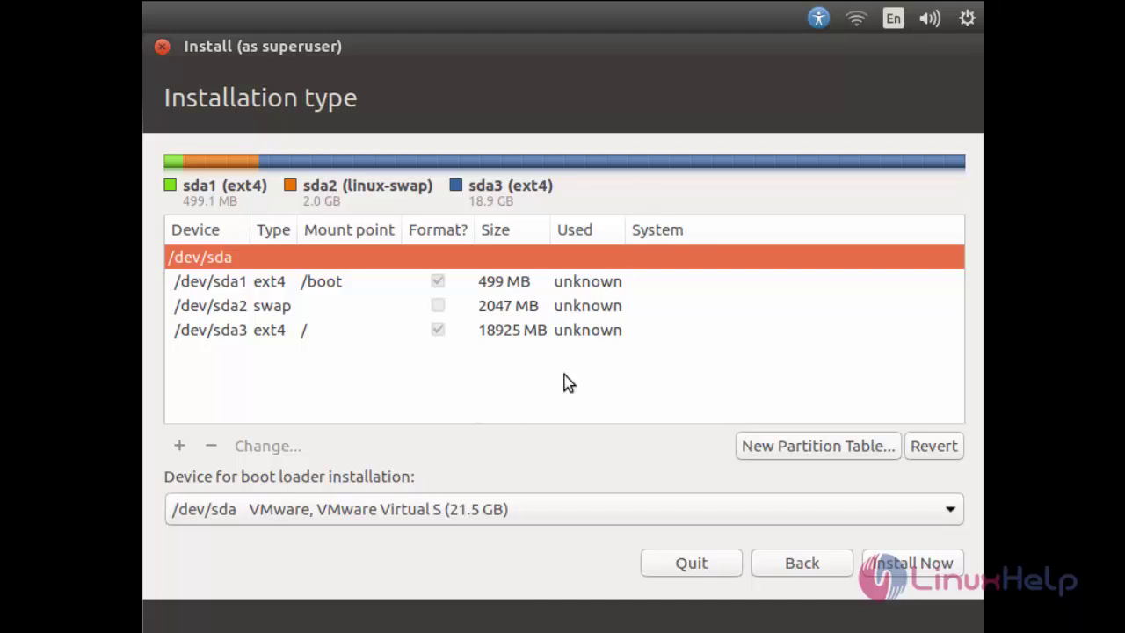
# - Confirm writing the partitions, choose Kolkata as the time zone, and keep the English (US) keyboard
pyautogui.click(906, 571)
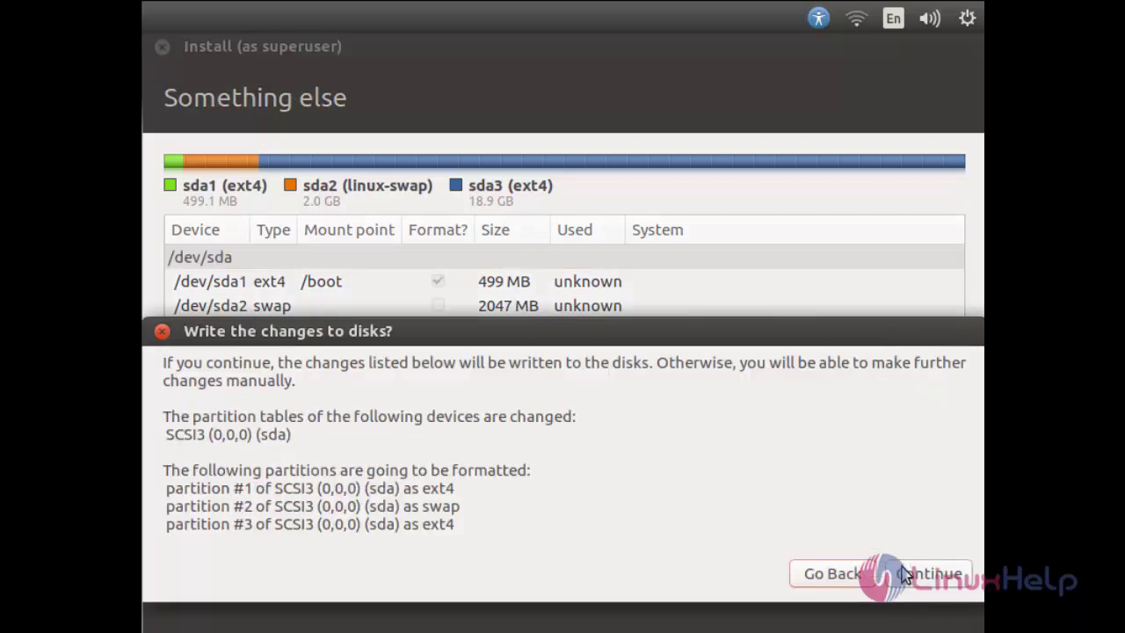
pyautogui.click(923, 574)
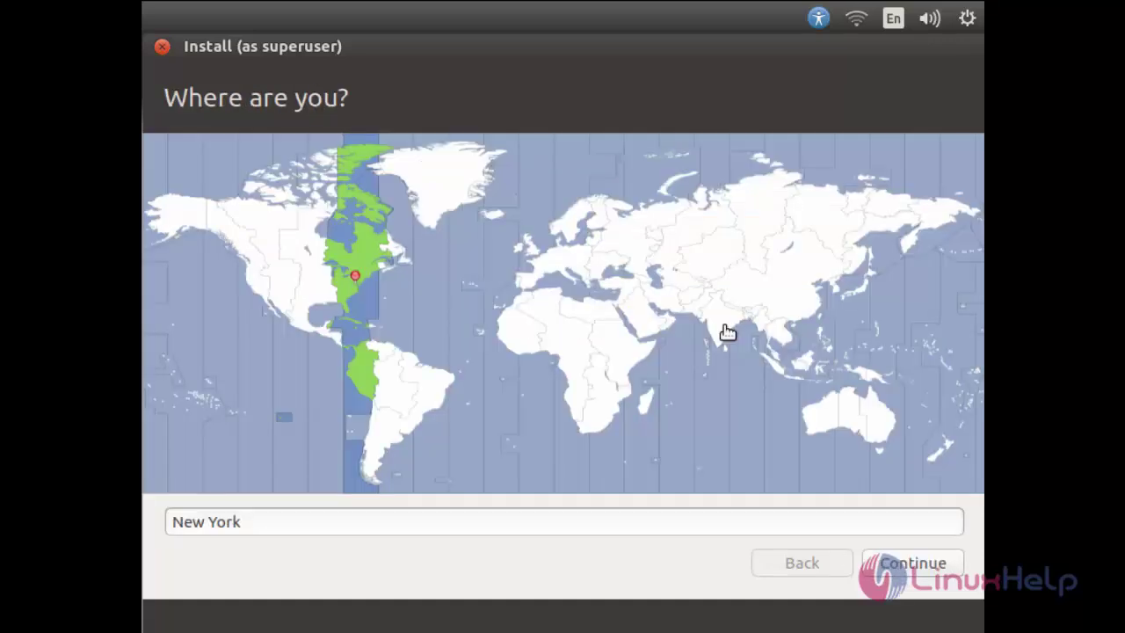
pyautogui.click(727, 330)
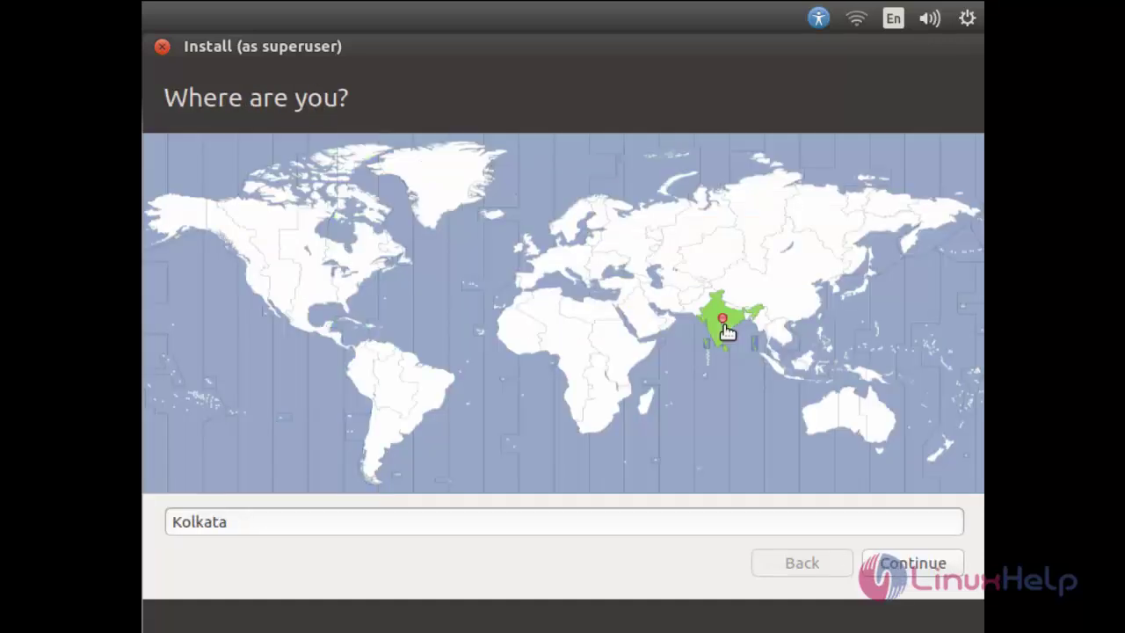
pyautogui.click(880, 576)
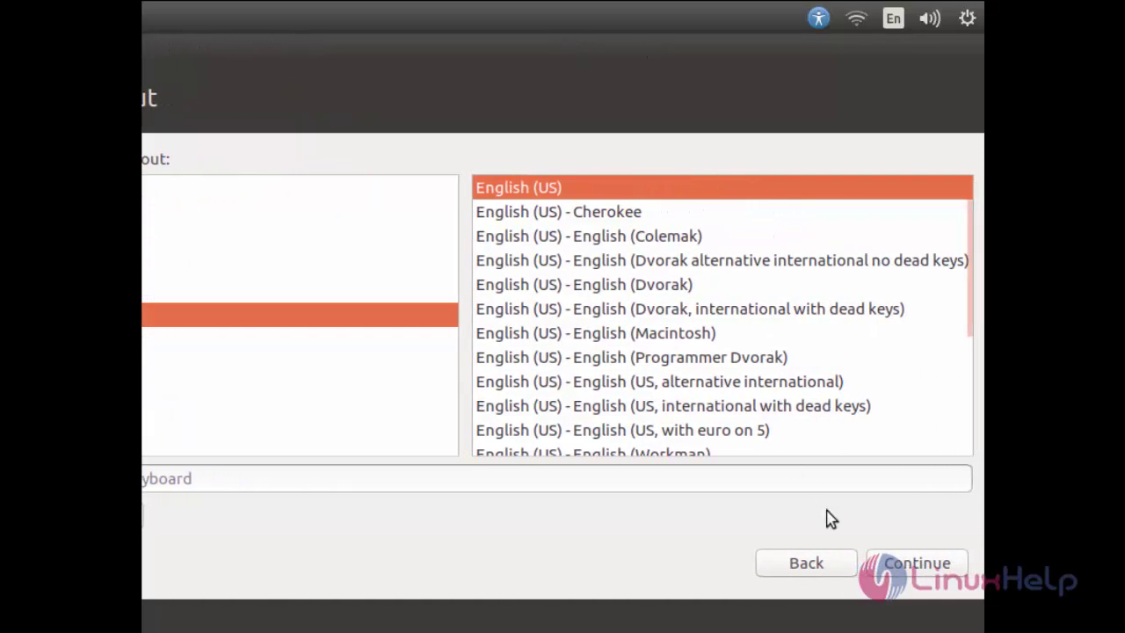
pyautogui.click(906, 567)
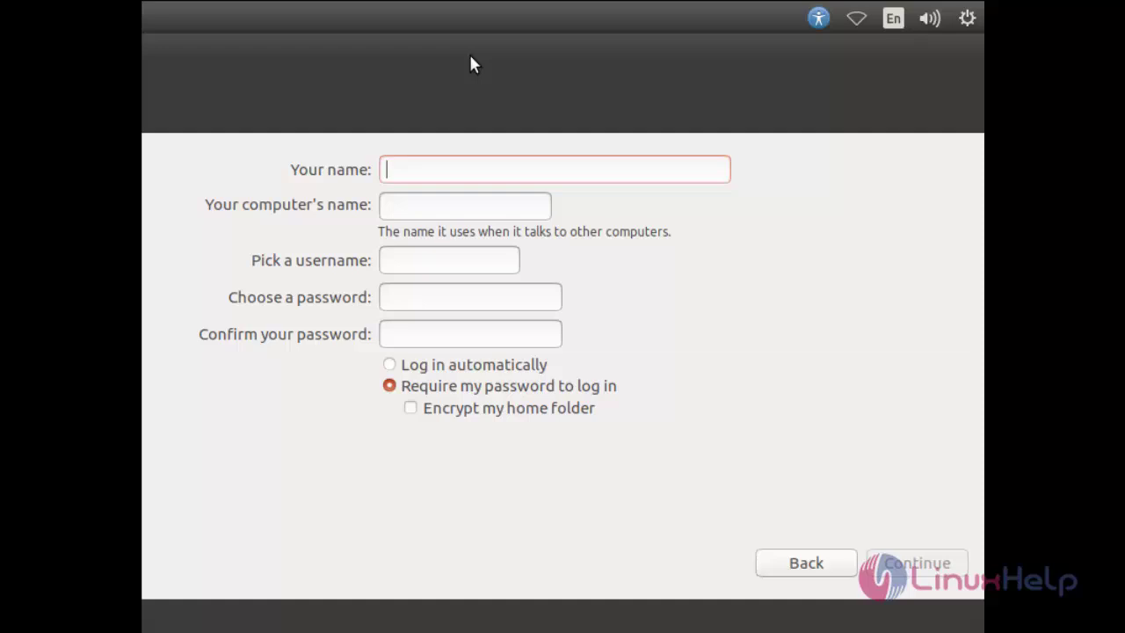
# - Enter 'linuxhelp' as the user's name, type the account password twice, and continue installing
pyautogui.moveTo(471, 63); pyautogui.dragTo(542, 56)
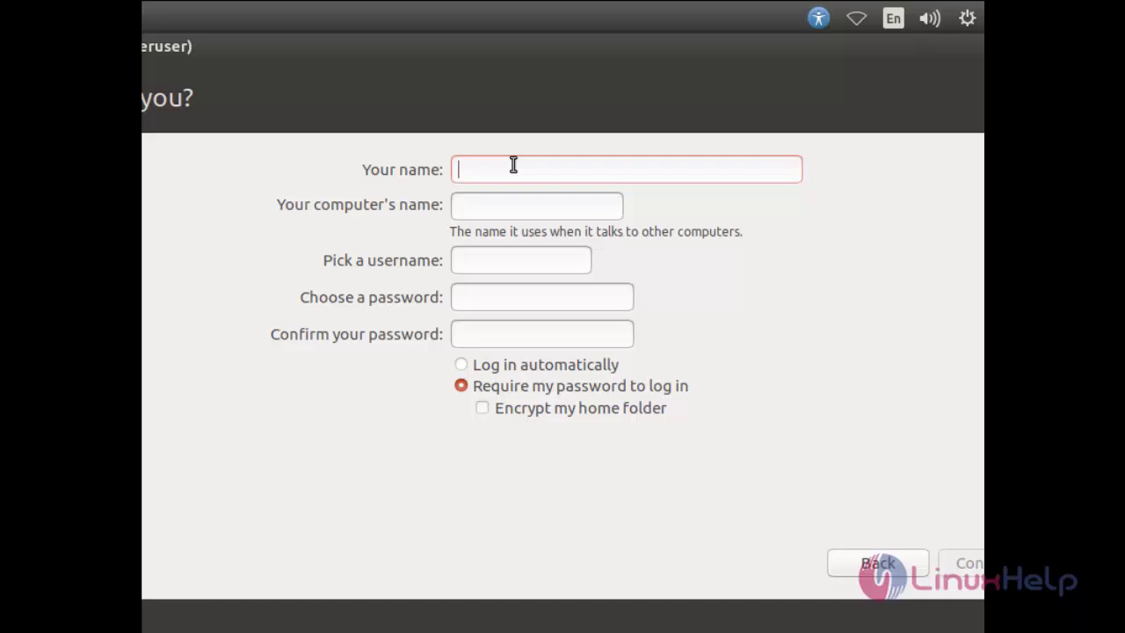
pyautogui.write('linux')
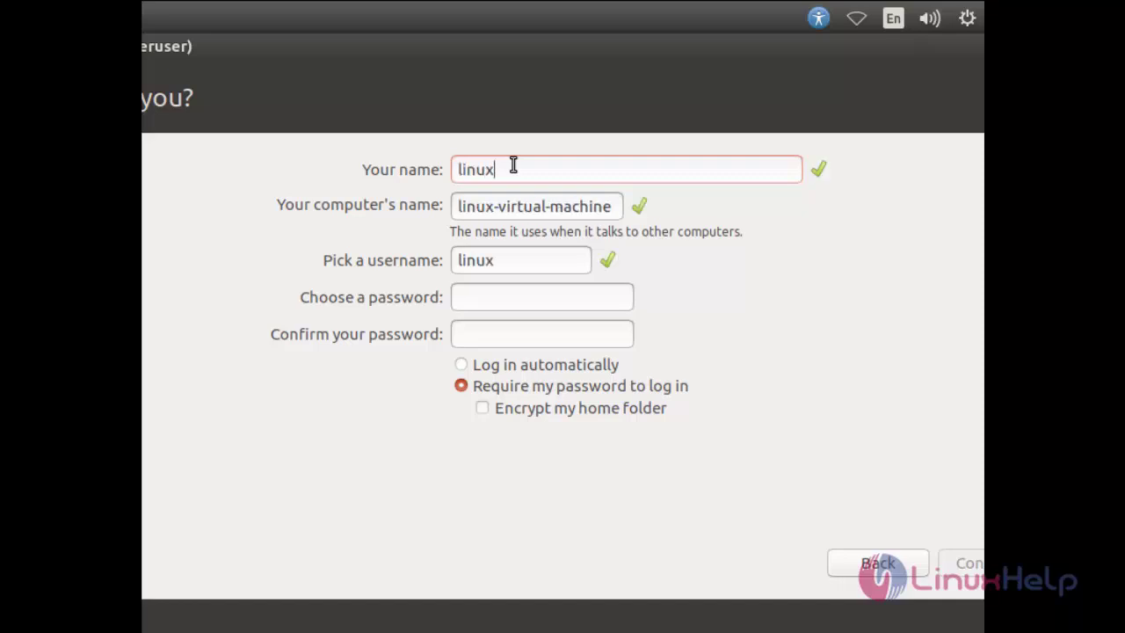
pyautogui.write('help')
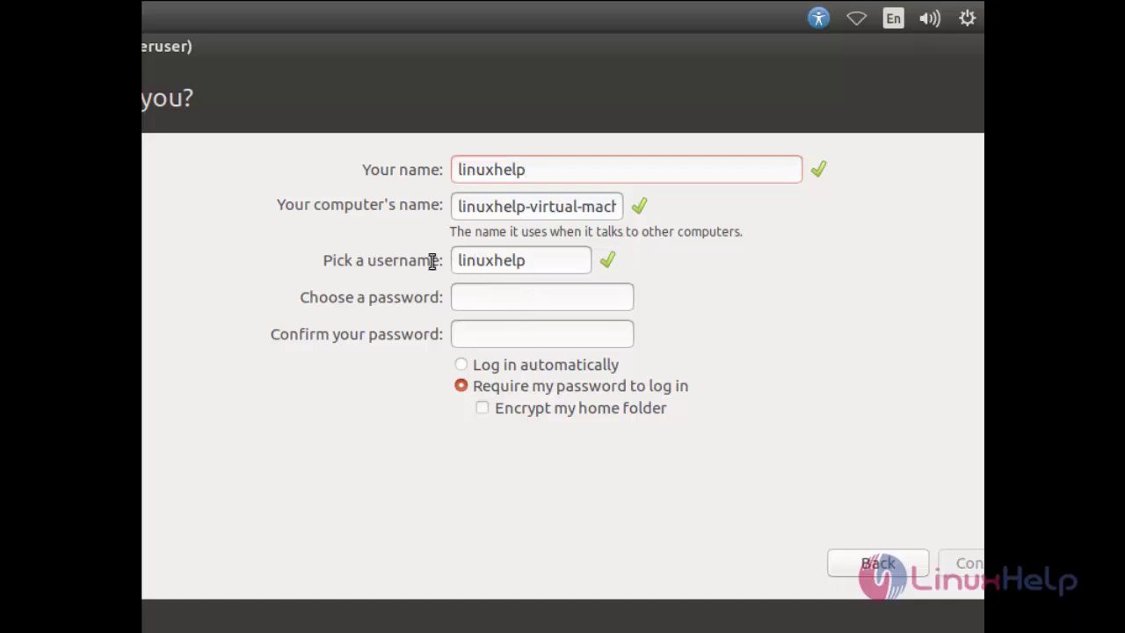
pyautogui.click(550, 264)
pyautogui.click(523, 303)
pyautogui.write('lin')
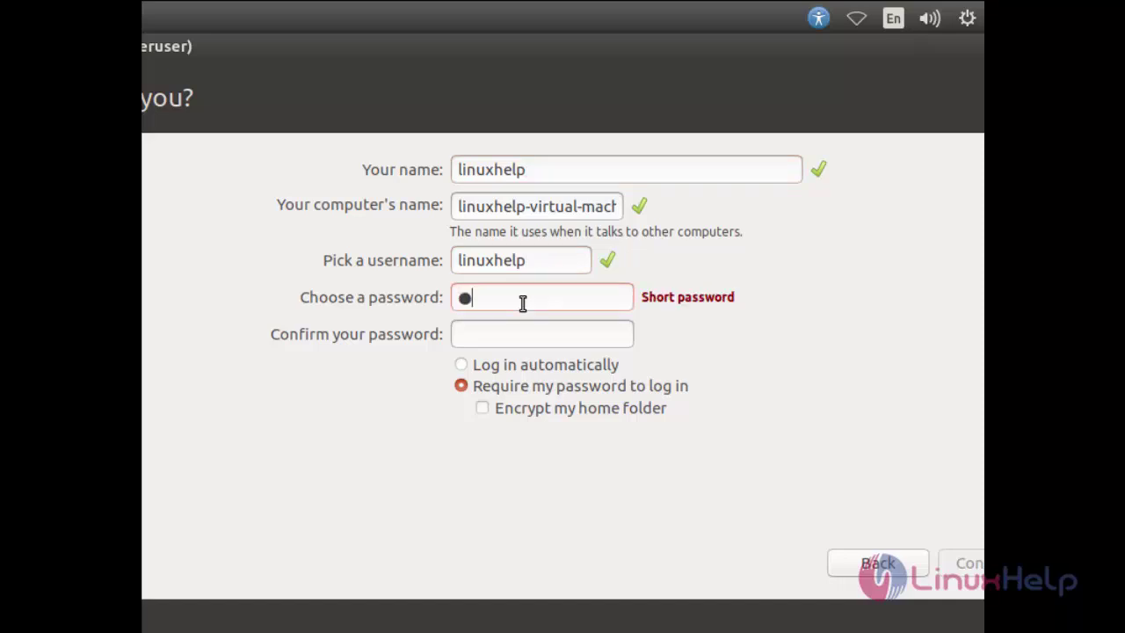
pyautogui.press('Tab')
pyautogui.write('lin')
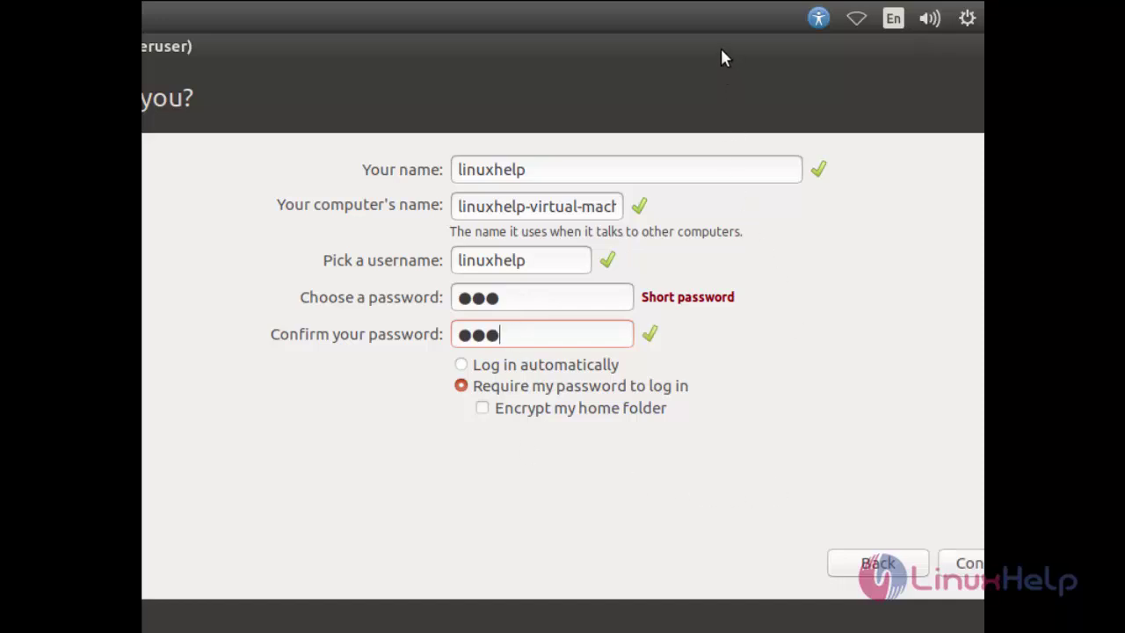
pyautogui.moveTo(720, 45); pyautogui.dragTo(680, 42)
pyautogui.click(918, 567)
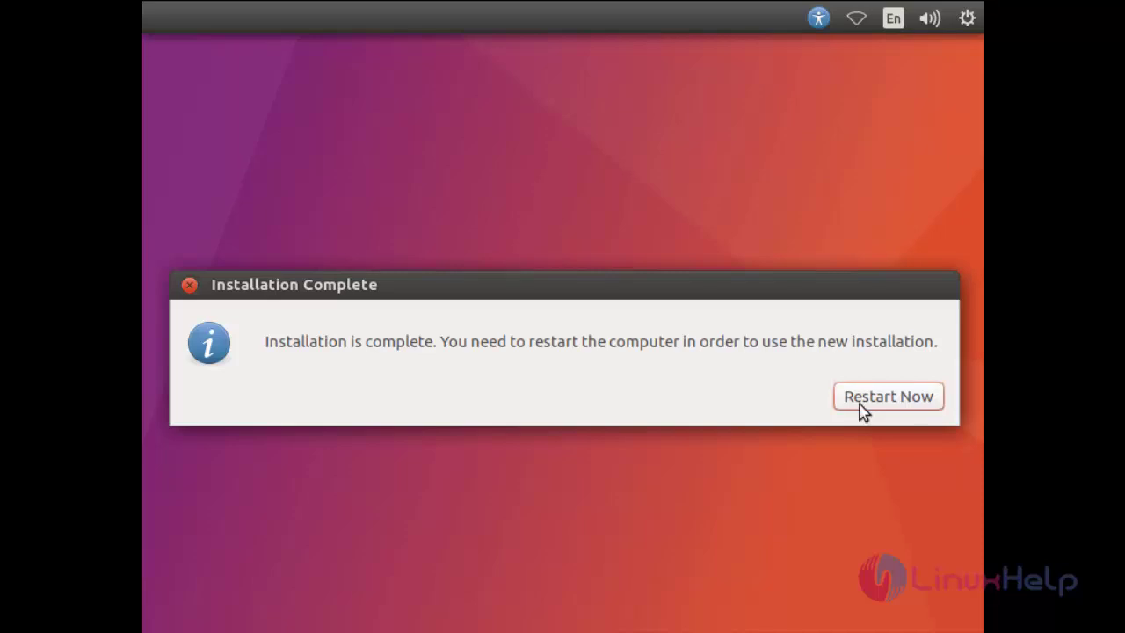
# - Restart into the newly installed Ubuntu 17.04 once installation completes
pyautogui.click(888, 397)
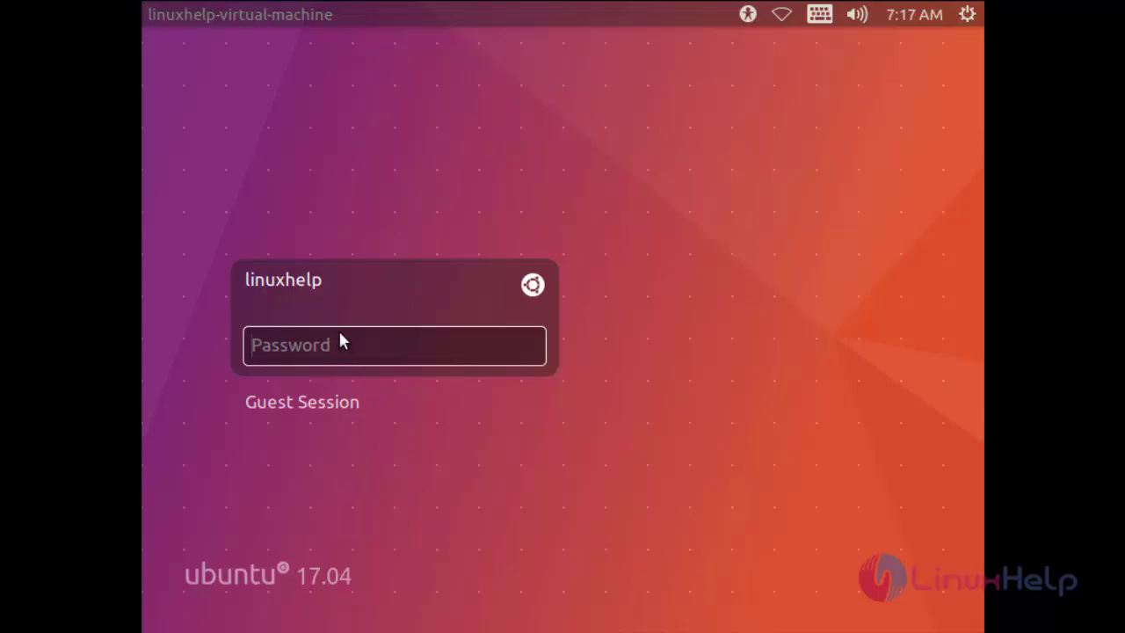
# - Log in by entering the account password at the Ubuntu 17.04 login screen
pyautogui.write('•••')
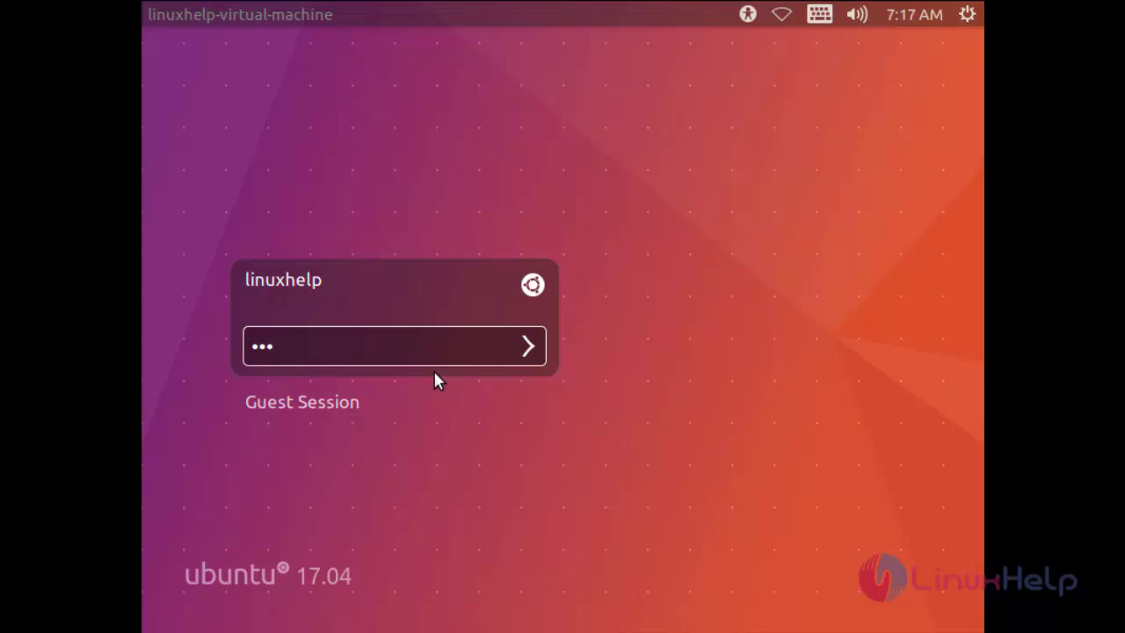
pyautogui.press('Return')
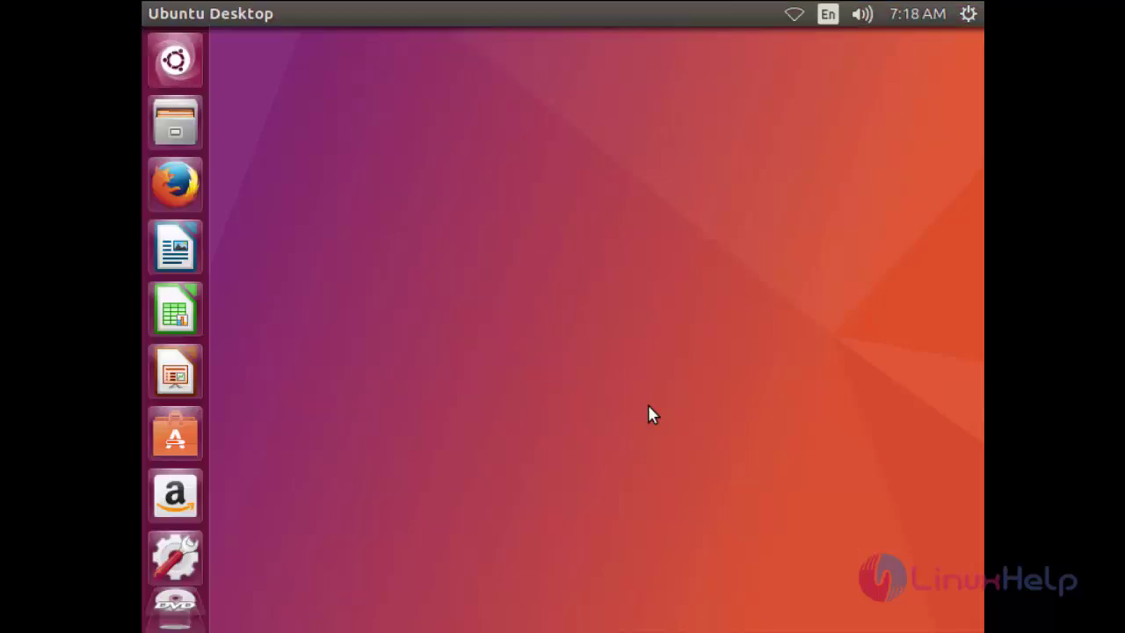